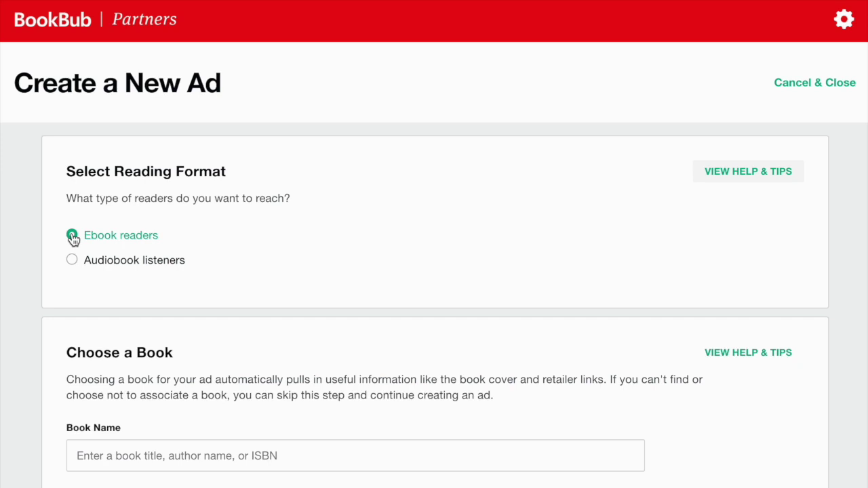
Attach 'A Light in the Attic' by Shel Silverstein as the ad's book.
scroll(73, 239, "down", 4)
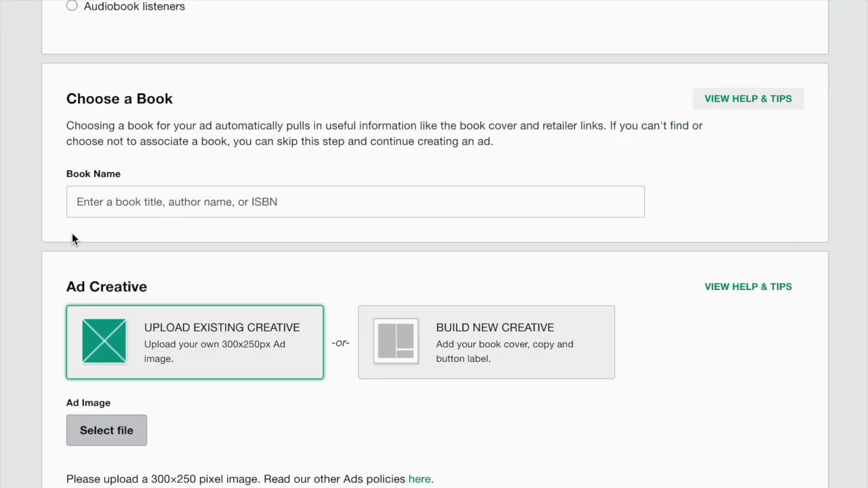
left_click(76, 203)
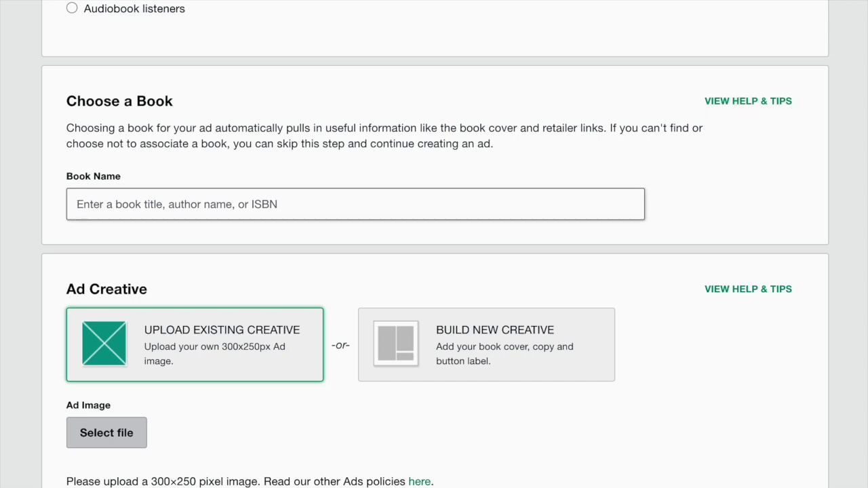
type("A Light in the Attic")
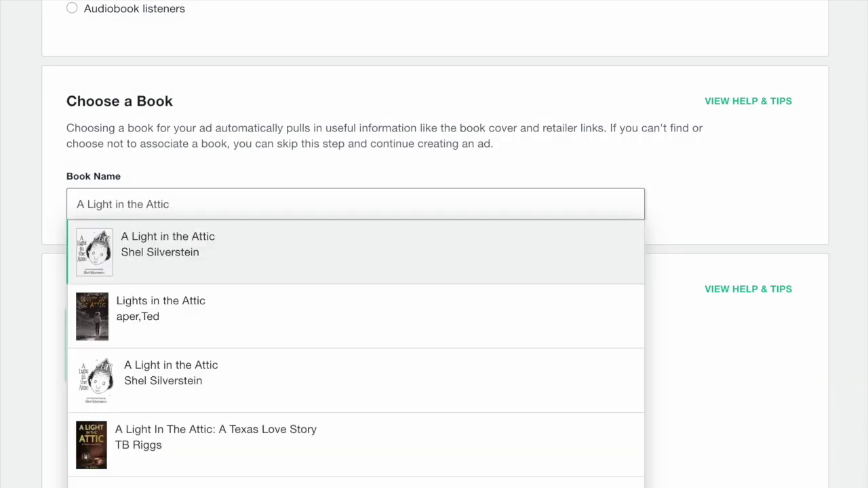
left_click(91, 373)
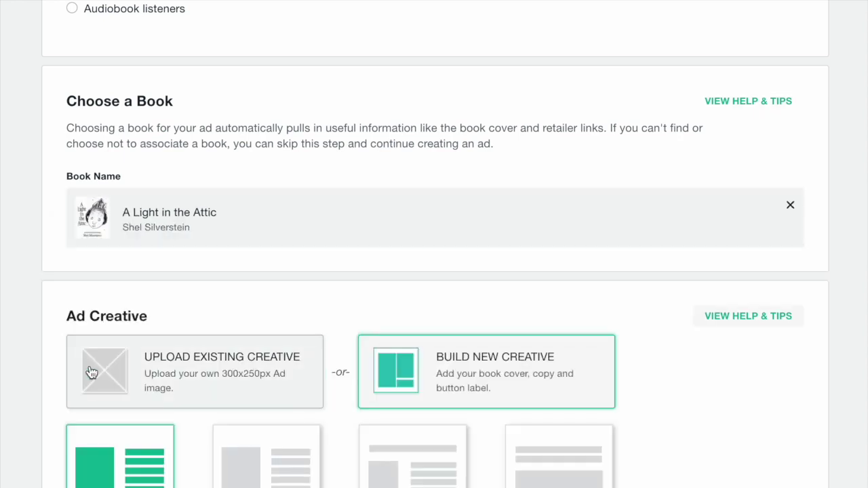
Stay with Build New Creative and choose the first ad layout after previewing the others.
scroll(95, 367, "down", 4)
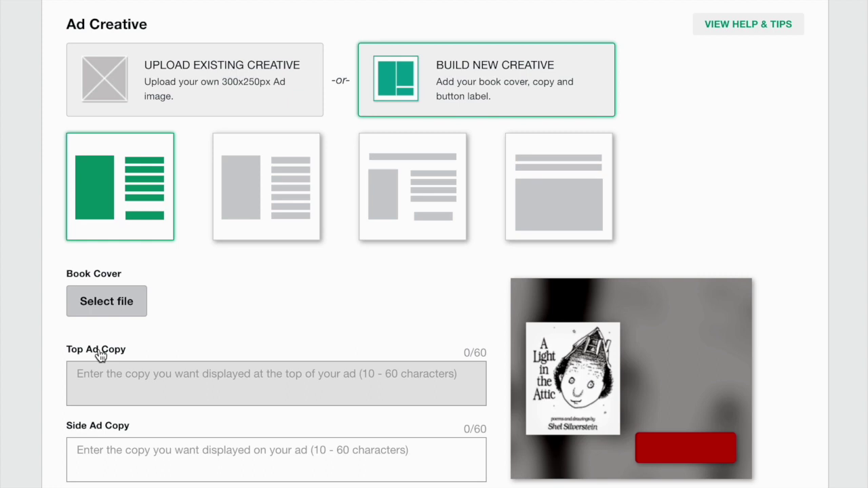
left_click(148, 89)
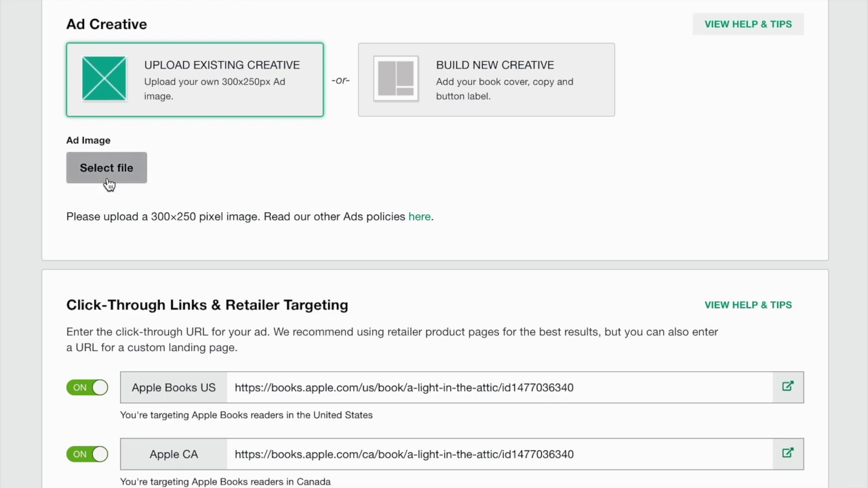
left_click(369, 115)
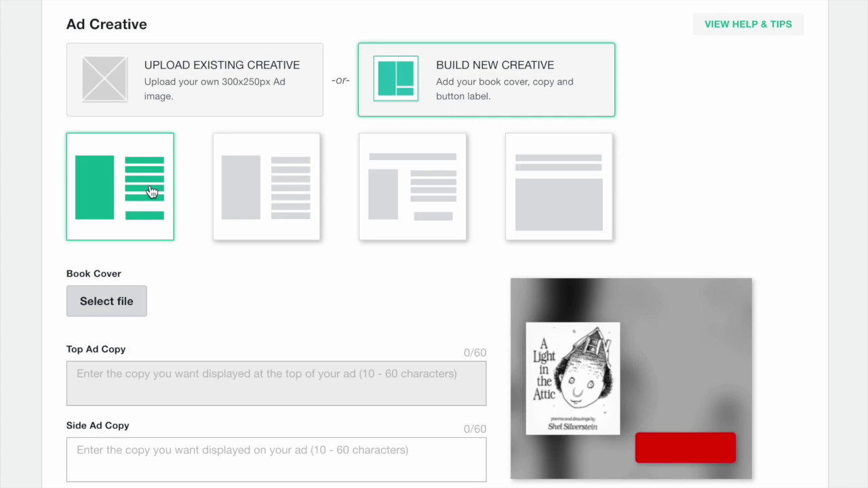
left_click(262, 181)
left_click(407, 176)
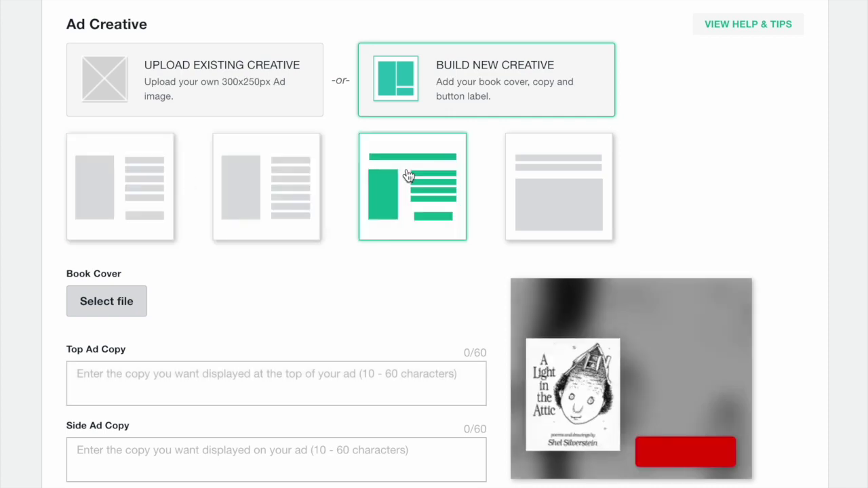
left_click(538, 191)
left_click(156, 188)
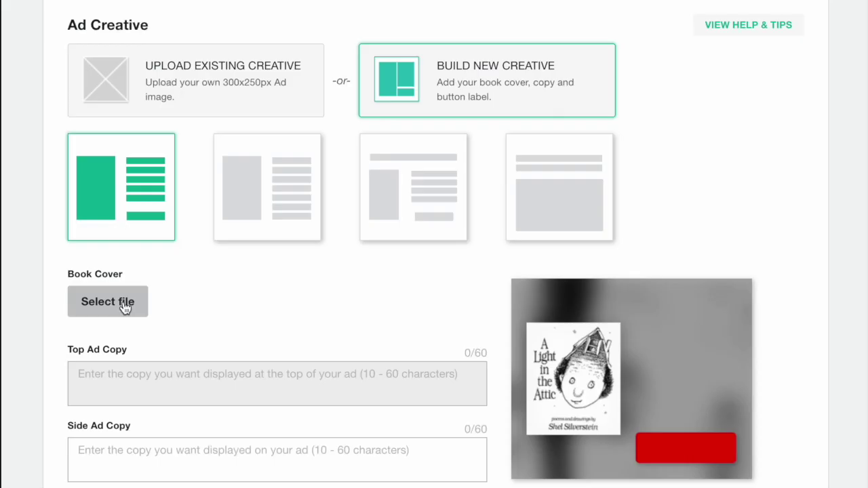
Enter side ad copy 'Wow! What an interesting ad!' and button copy 'Read now!'.
scroll(123, 300, "down", 3)
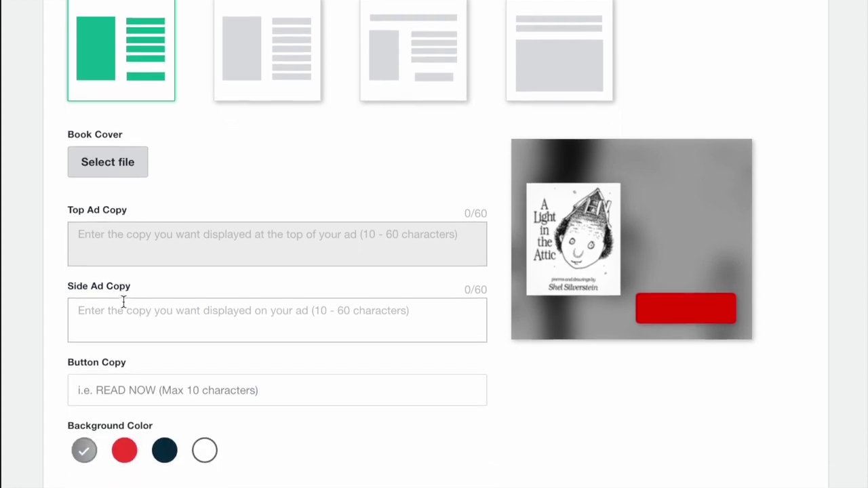
left_click(122, 303)
type("Wow")
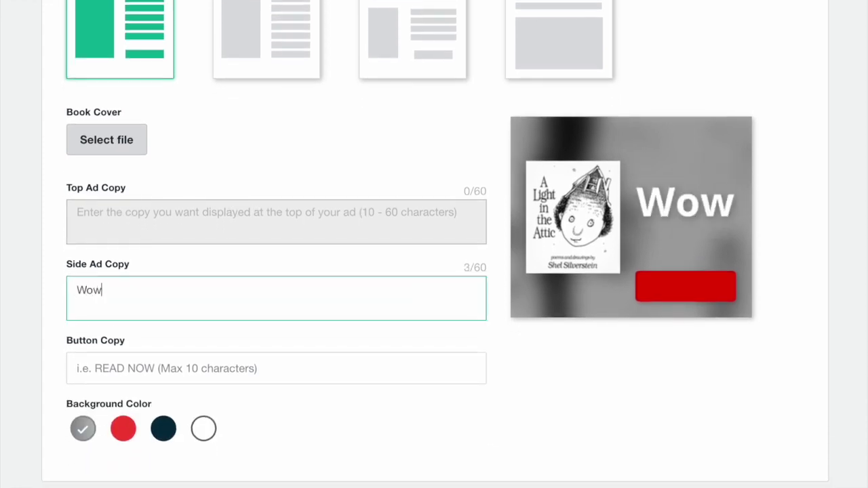
type("! What an interesting ad!")
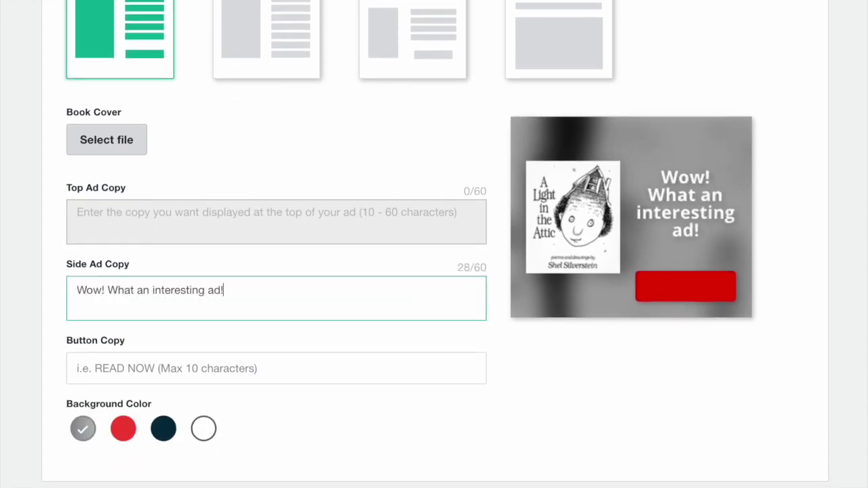
left_click(78, 369)
type("Read now!")
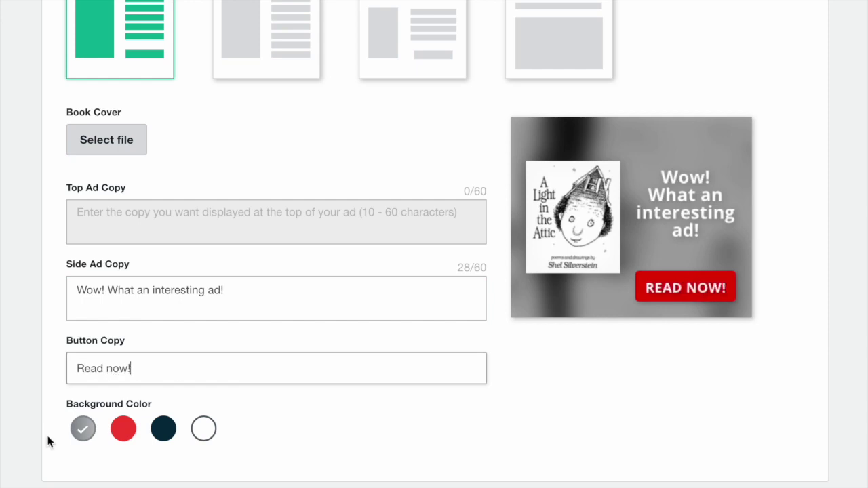
Set the ad's background color to grey.
left_click(82, 429)
left_click(123, 428)
left_click(163, 429)
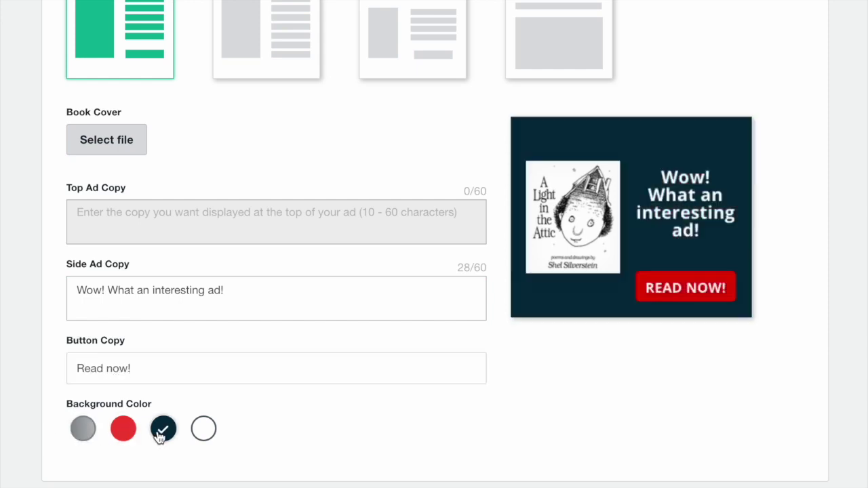
left_click(203, 429)
left_click(83, 429)
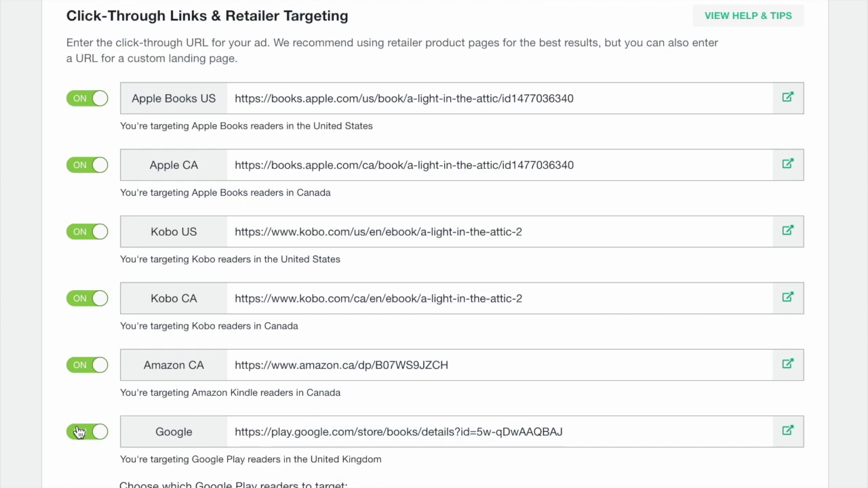
Turn on a custom click-through link and paste in the Amazon CA book URL.
scroll(80, 432, "down", 5)
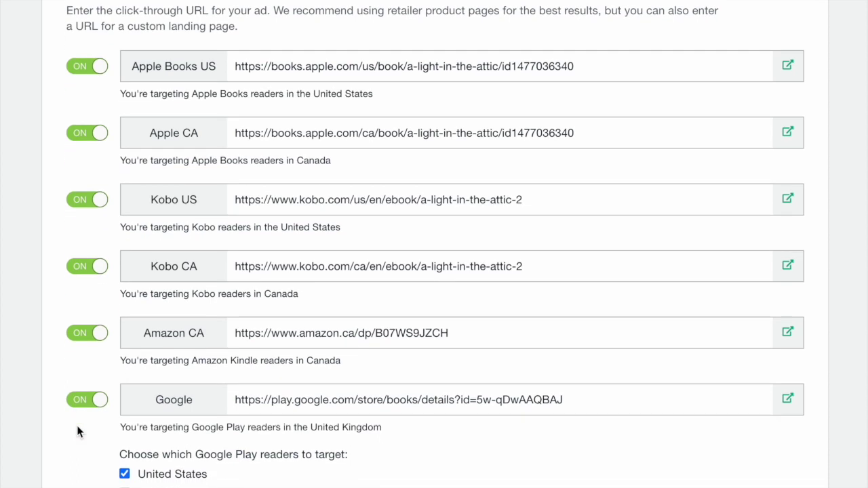
scroll(77, 432, "down", 5)
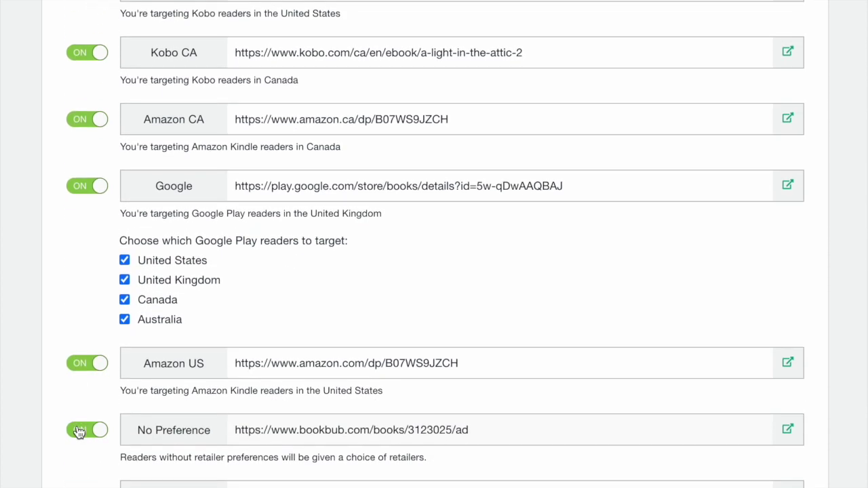
scroll(77, 432, "down", 7)
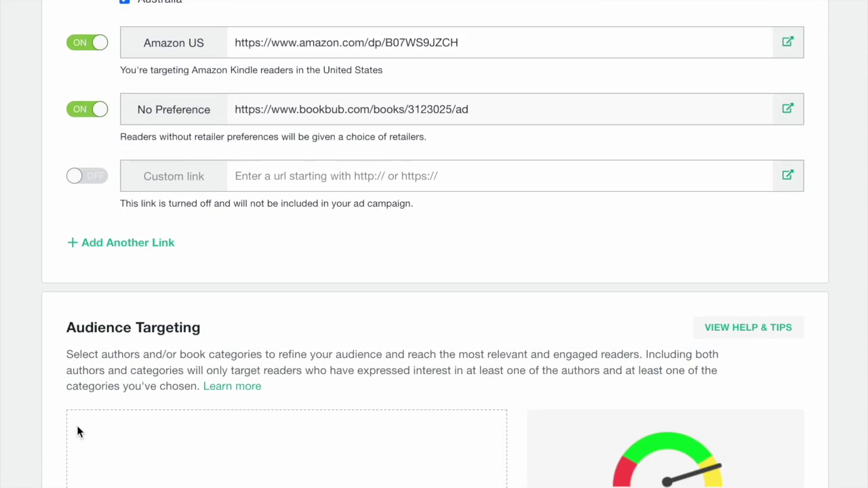
left_click(87, 178)
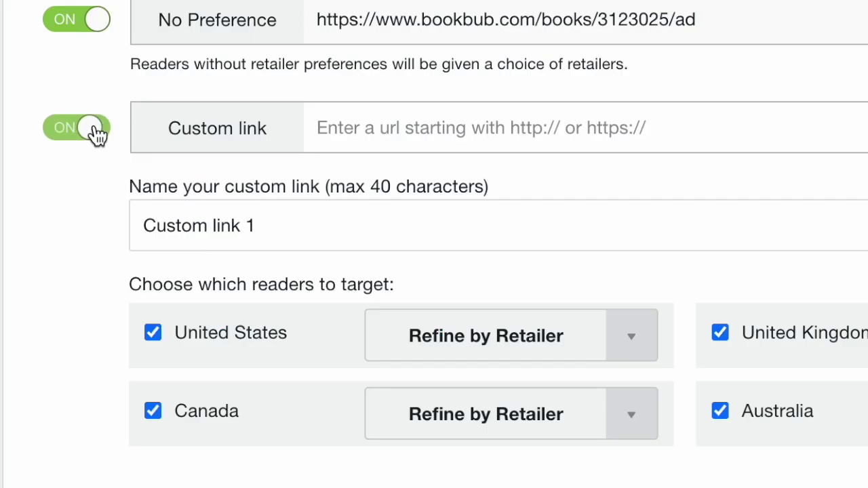
left_click(360, 117)
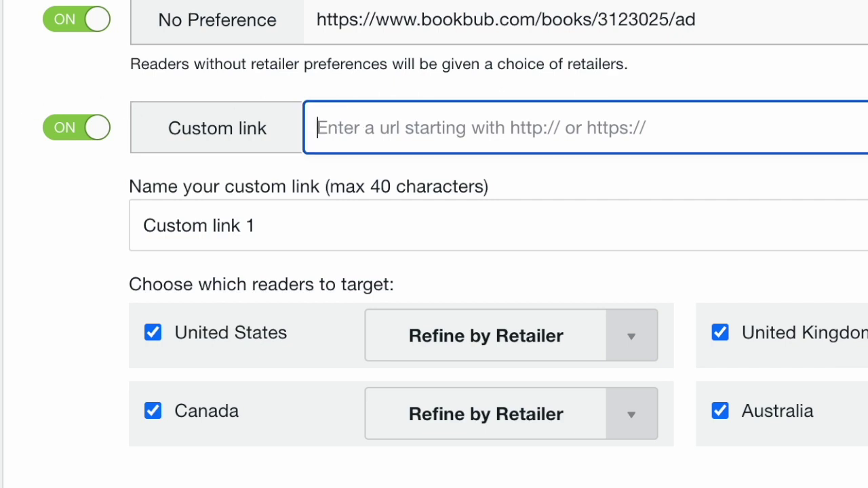
type("https://www.amazon.ca/dp/B07WS9JZCH")
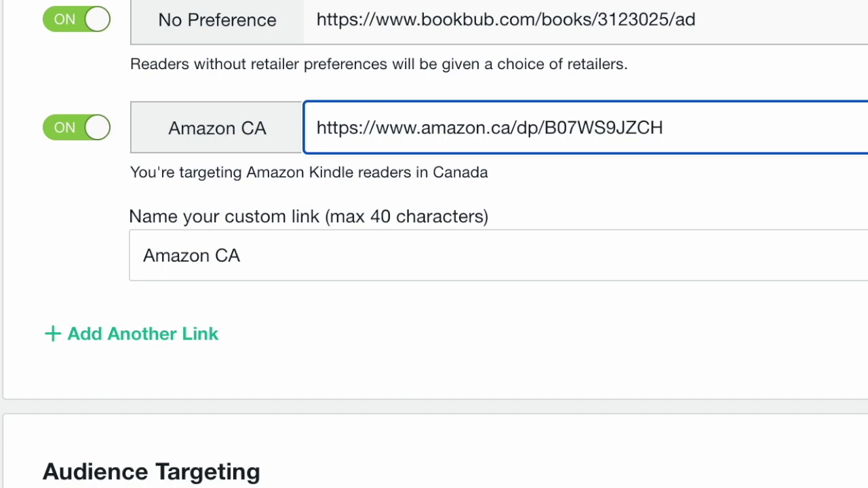
left_click(74, 336)
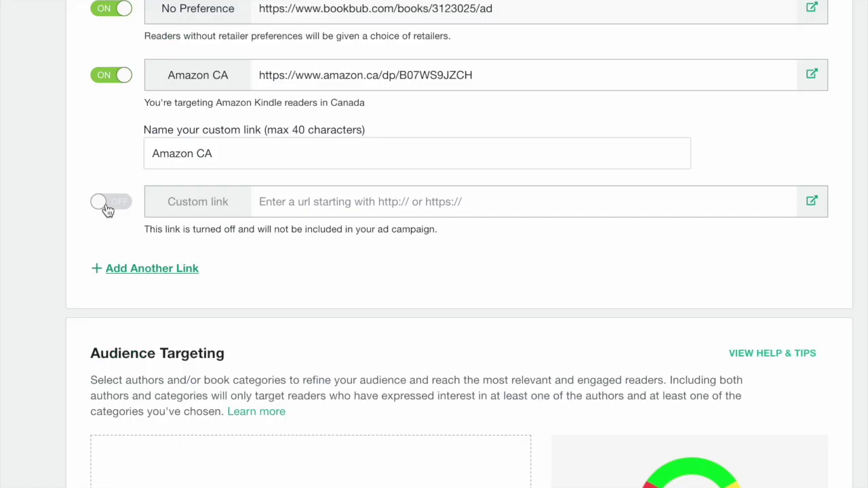
left_click(107, 209)
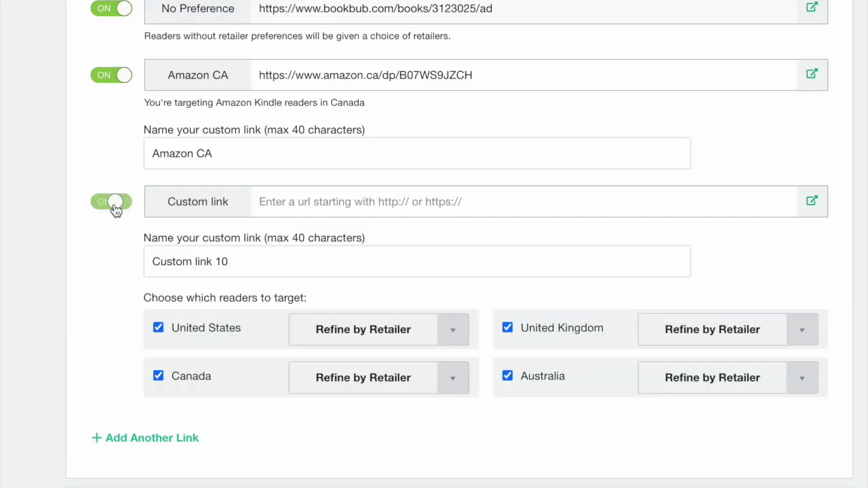
left_click(293, 203)
type("h")
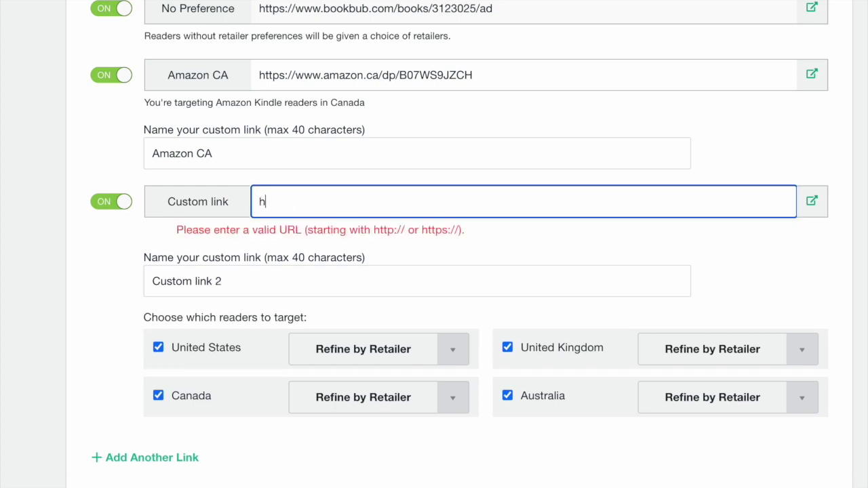
type("ttp://myauthorwebsite.com")
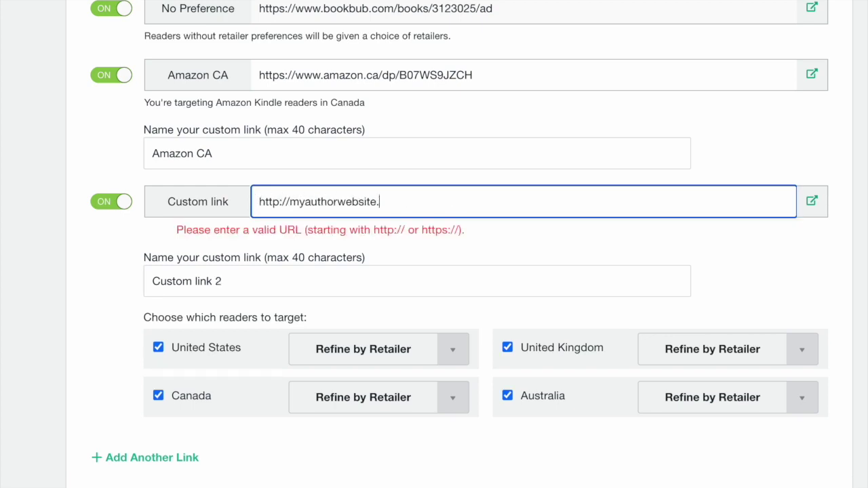
key("Tab")
type("My author website")
scroll(339, 355, "down", 3)
Refine the retailer to Amazon Kindle for United States, United Kingdom, Canada and Australia.
left_click(443, 163)
left_click(359, 189)
left_click(765, 159)
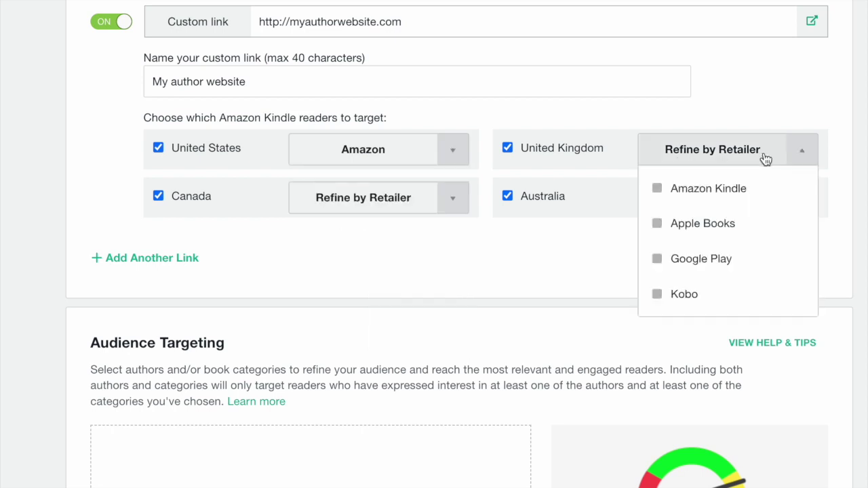
left_click(708, 188)
left_click(427, 204)
left_click(359, 236)
left_click(669, 197)
left_click(708, 237)
left_click(521, 275)
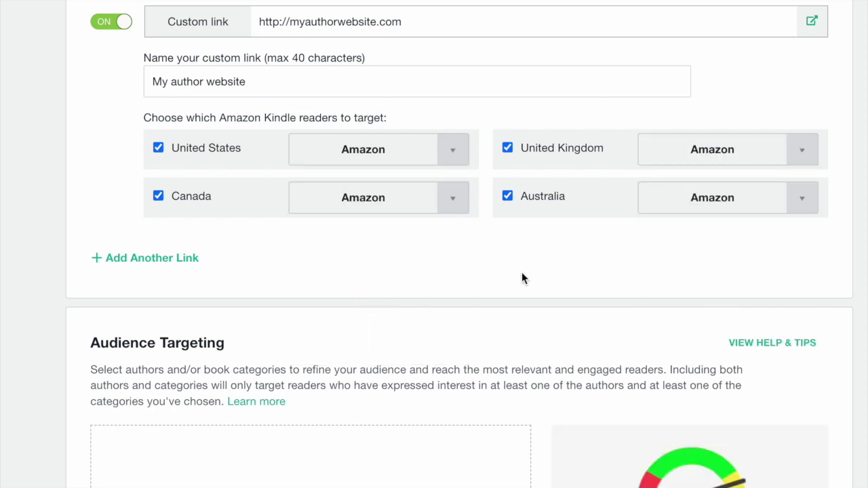
scroll(52, 378, "down", 5)
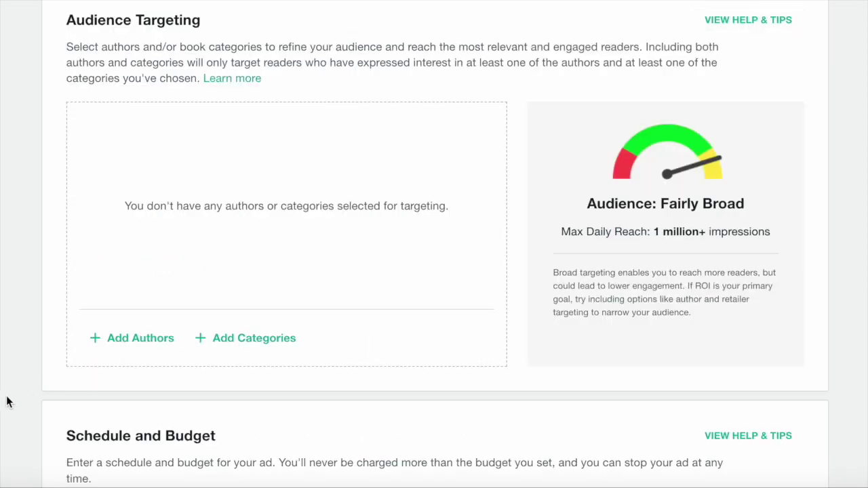
Select Jerry Spinelli, Shel Silverstein, Judy Blume and C.S. Lewis as targeting authors.
left_click(114, 346)
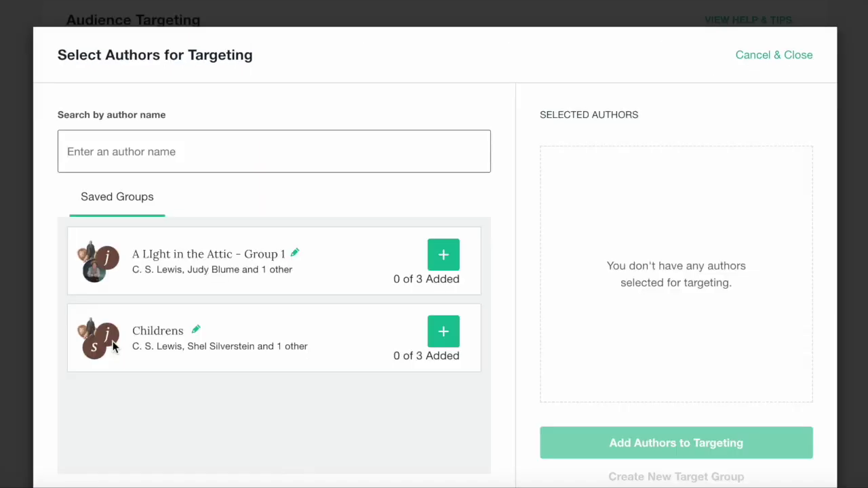
type("Jerry Spinelli")
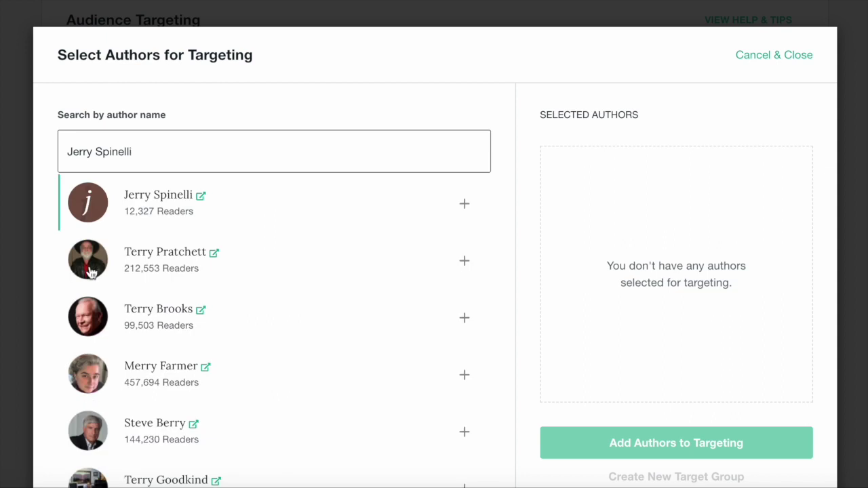
left_click(465, 203)
left_click(366, 160)
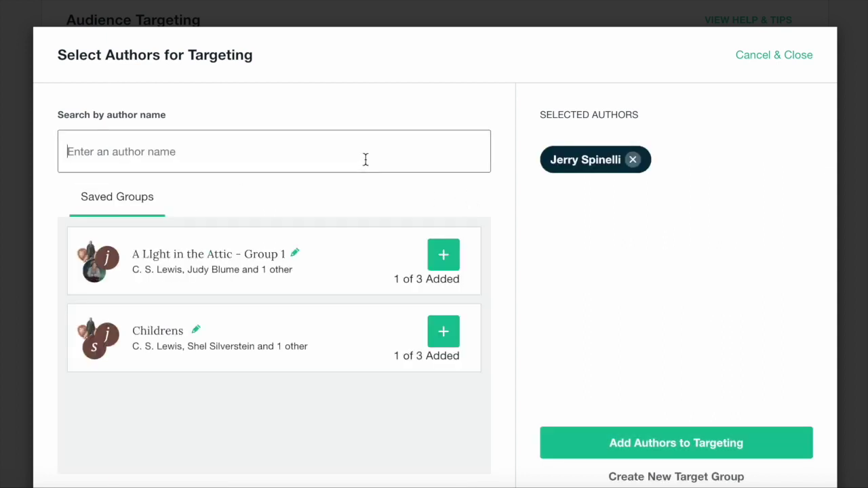
type("Shel Sil")
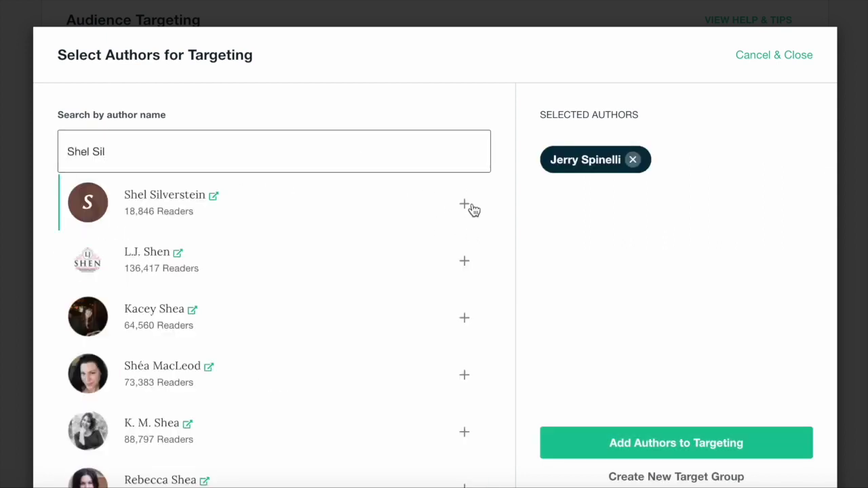
left_click(471, 206)
left_click(305, 139)
type("Judy Blume")
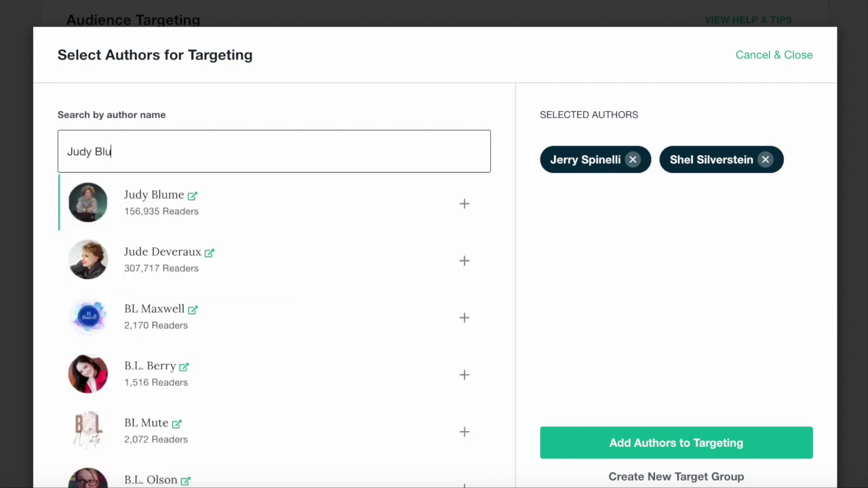
left_click(461, 207)
type("C.S. Lewis")
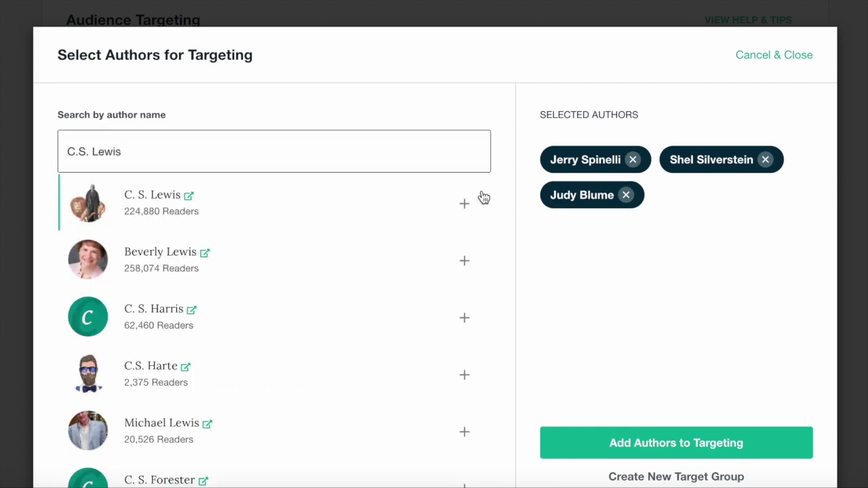
left_click(468, 201)
Save the selected authors as a new target group 'A Light in the Attic Group 2'.
left_click(682, 479)
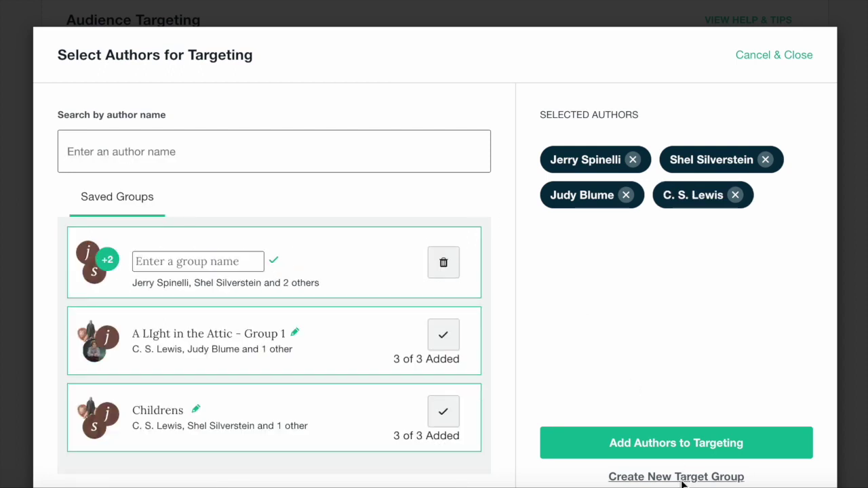
left_click(196, 264)
type("A Li")
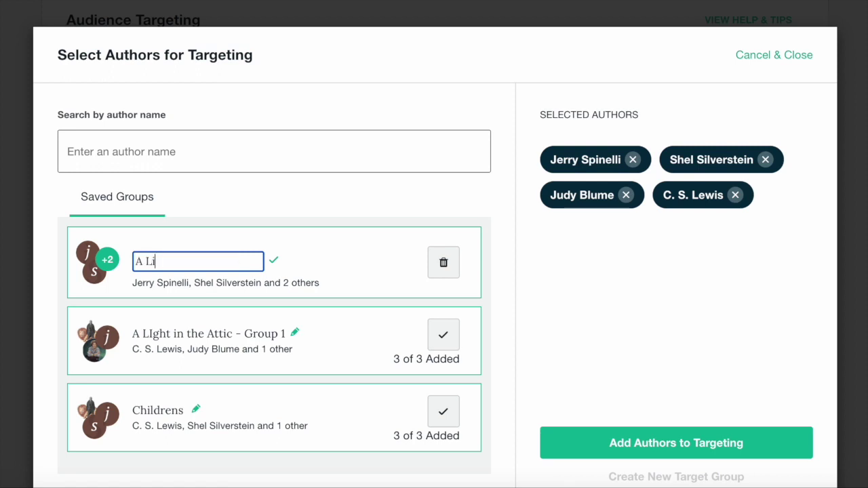
type("ght in the Attic Group 2")
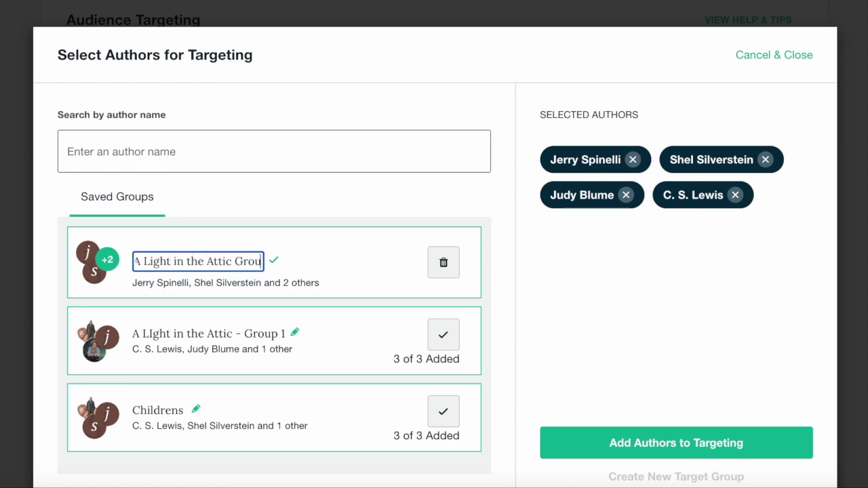
left_click(274, 261)
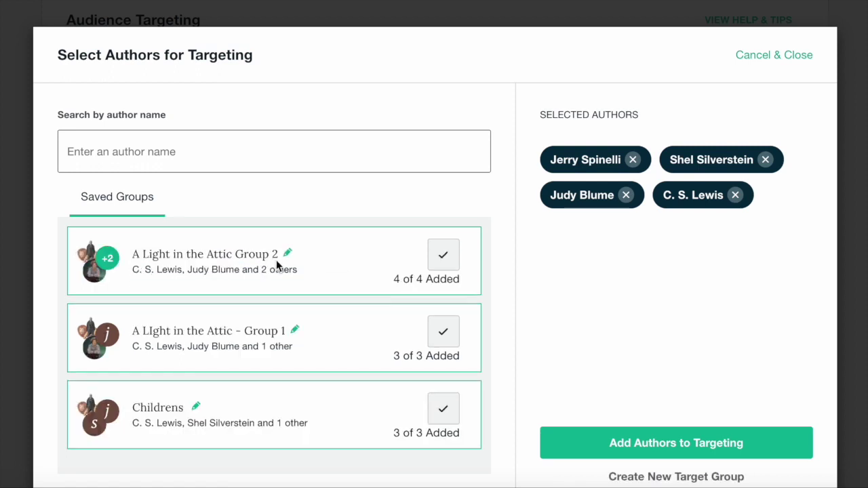
left_click(630, 445)
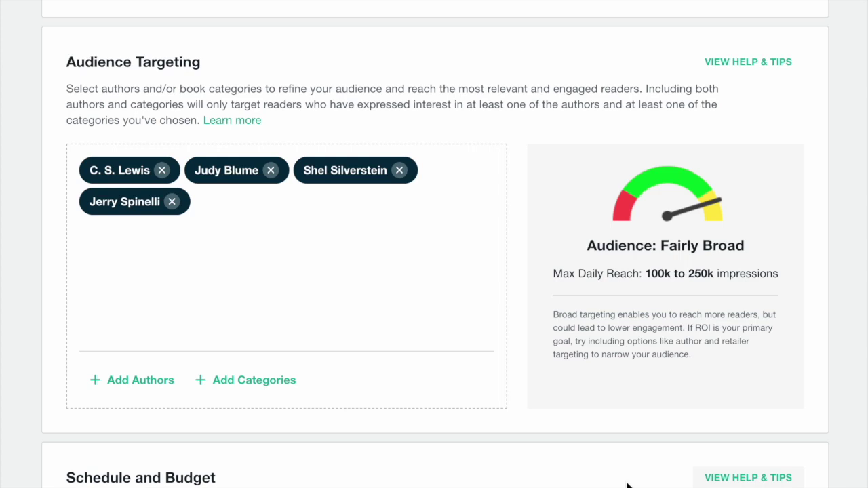
Add the Middle Grade category under Teen and Young Readers to the ad's targeting.
left_click(288, 381)
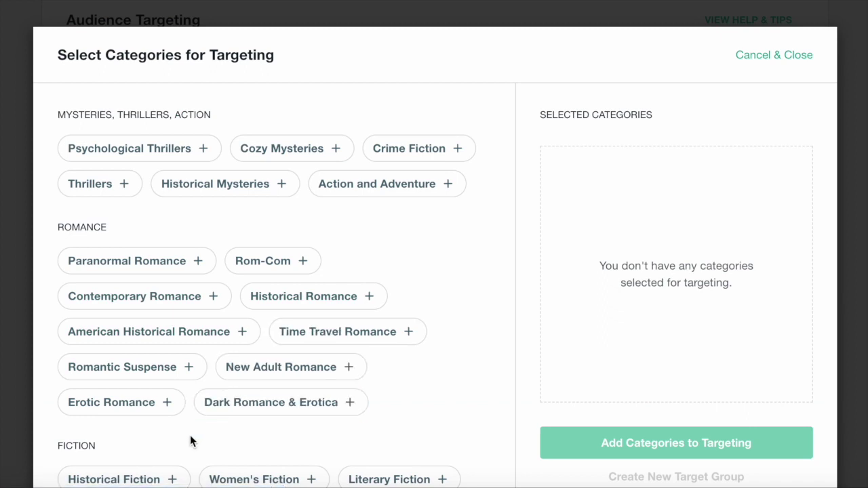
scroll(190, 434, "down", 3)
scroll(191, 438, "down", 2)
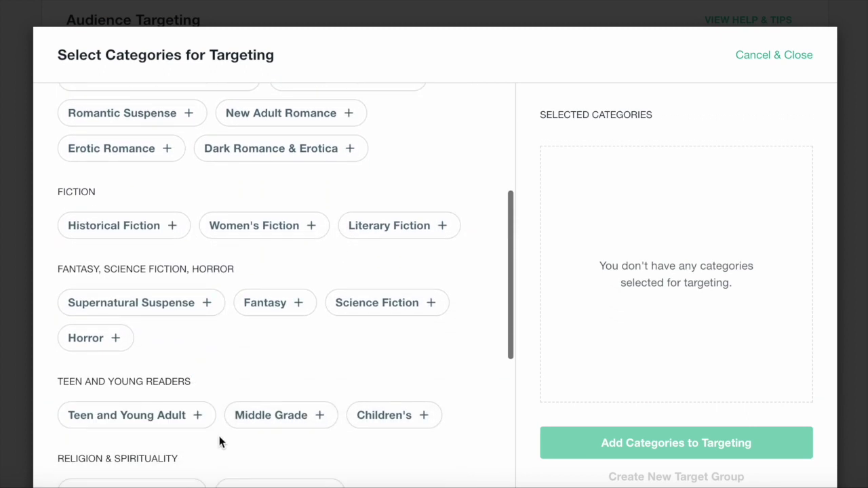
left_click(260, 427)
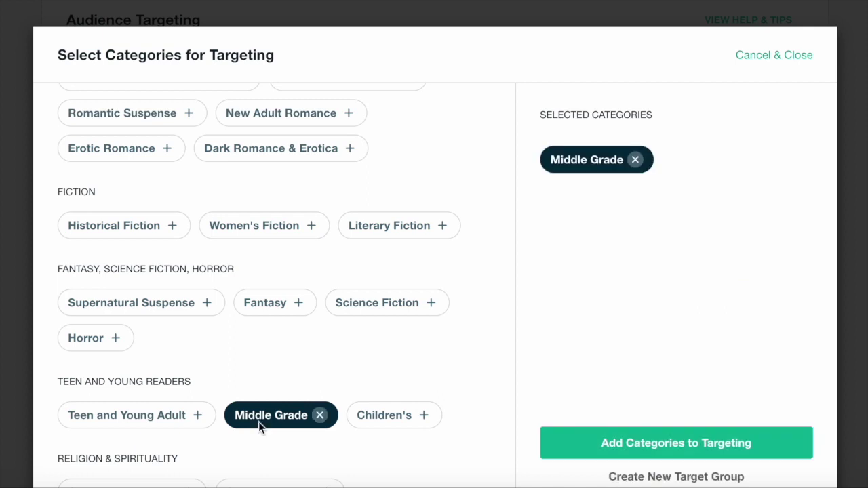
left_click(600, 456)
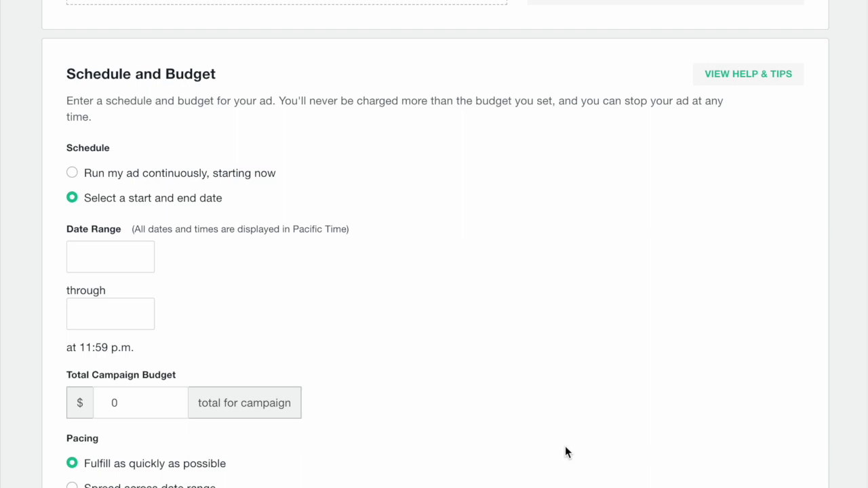
Set the daily maximum budget to $10.
scroll(565, 445, "down", 1)
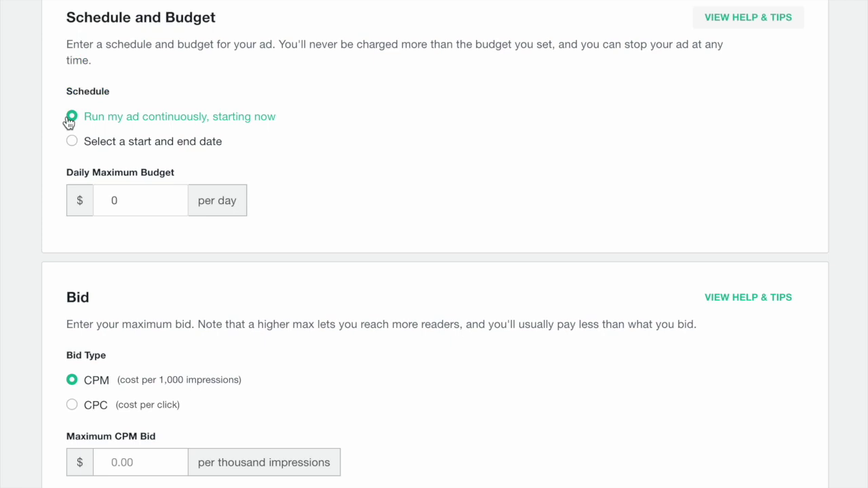
double_click(127, 210)
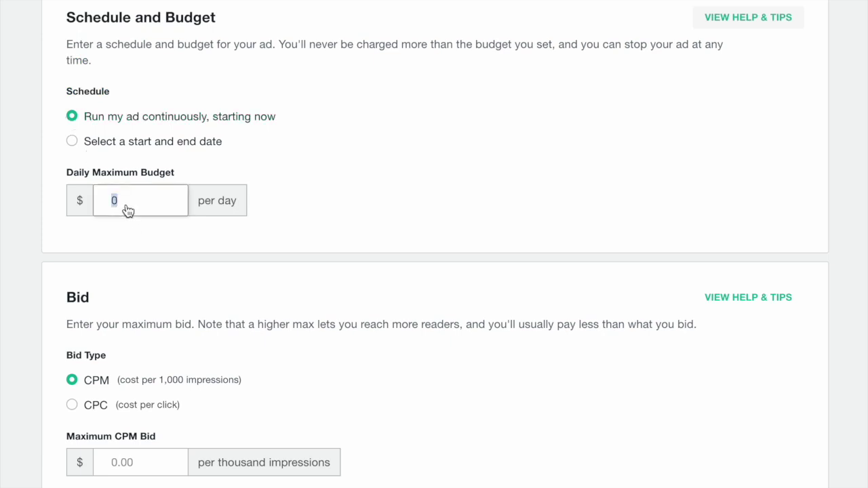
type("10")
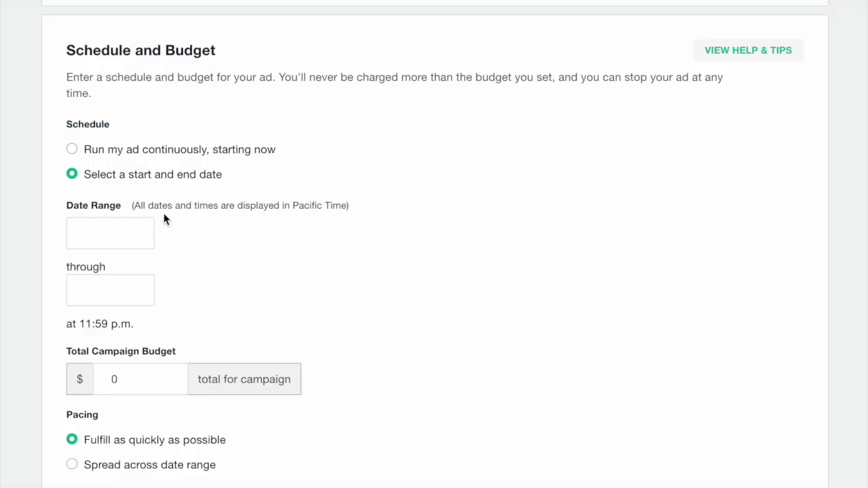
Set the ad's start date to February 28 and end date to March 7, 2023.
left_click(110, 233)
left_click(130, 416)
left_click(116, 306)
left_click(219, 331)
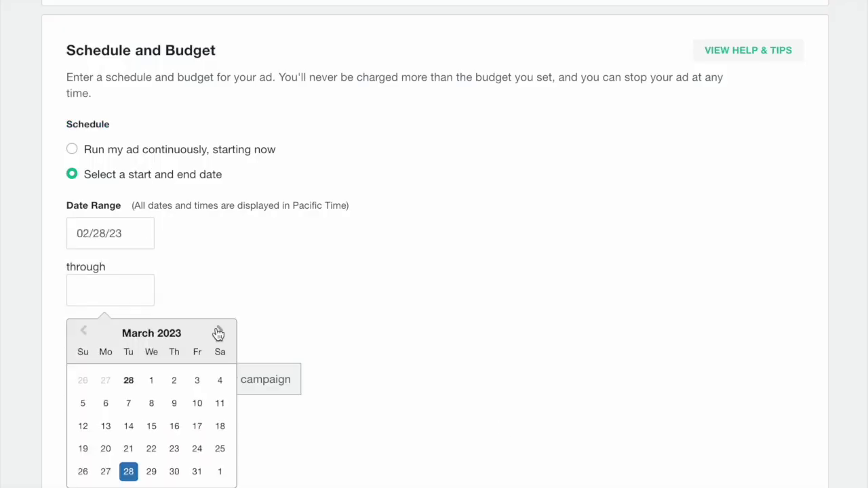
left_click(128, 411)
Set a $20 total campaign budget spread across the date range.
left_click(126, 379)
double_click(126, 378)
type("20")
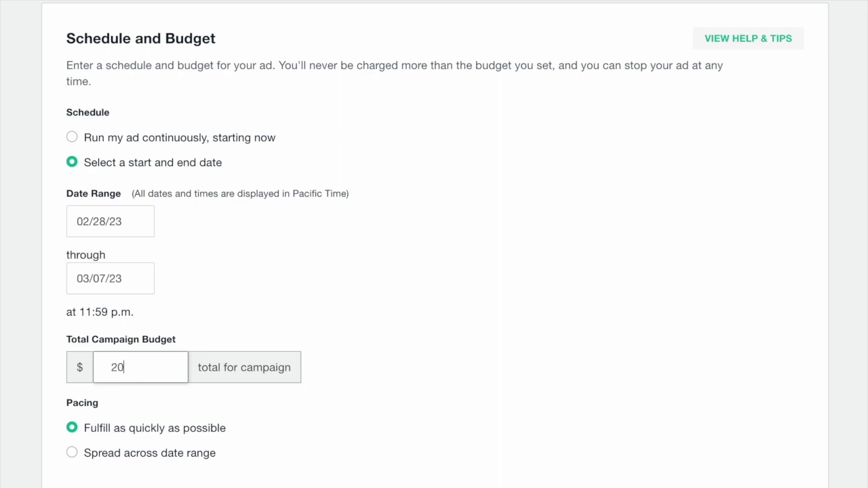
left_click(111, 437)
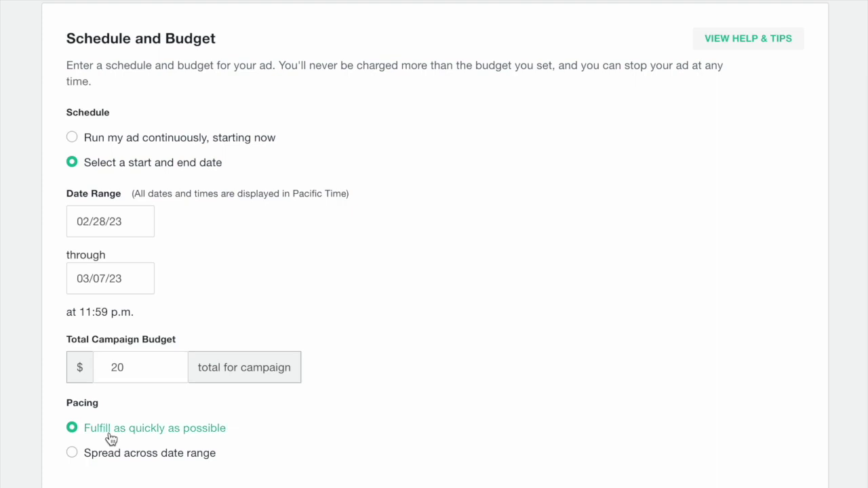
left_click(105, 458)
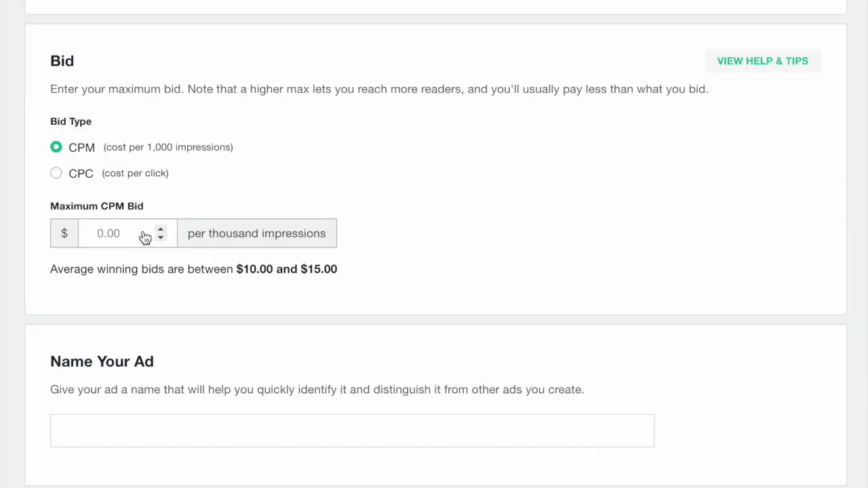
Switch bidding from CPM to CPC with a $0.70 maximum CPC bid.
left_click(144, 237)
type("11.00")
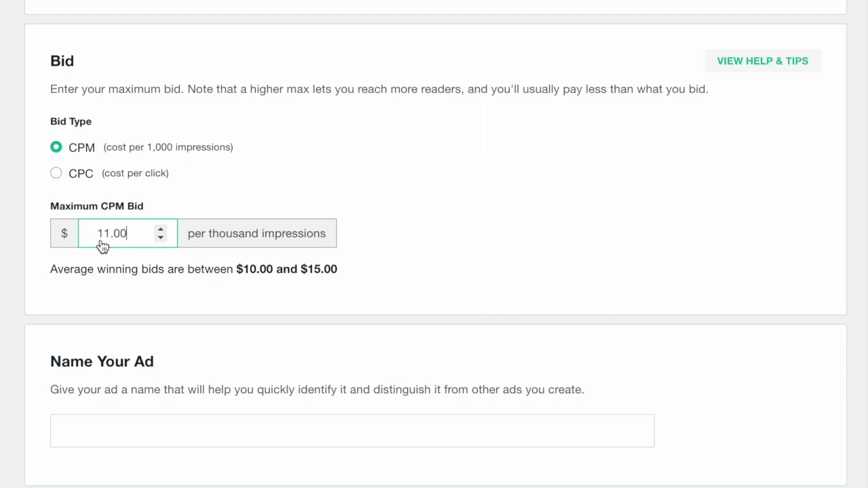
left_click(55, 178)
left_click(116, 244)
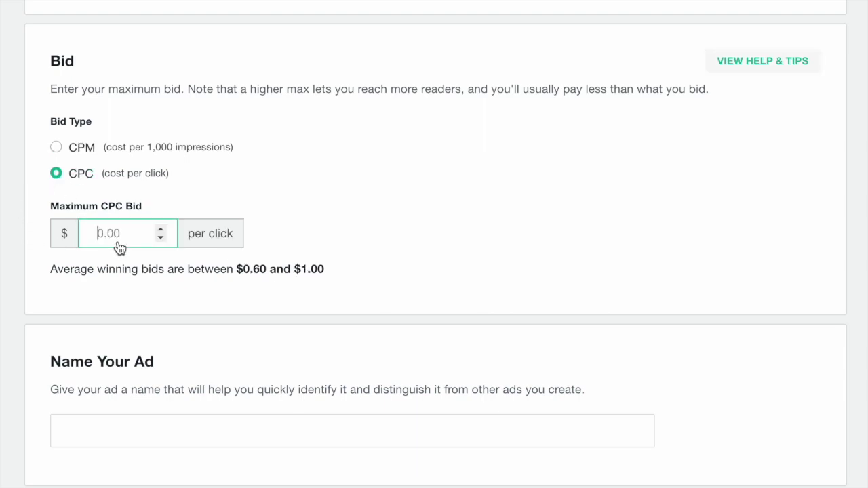
type("0.70")
key("Tab")
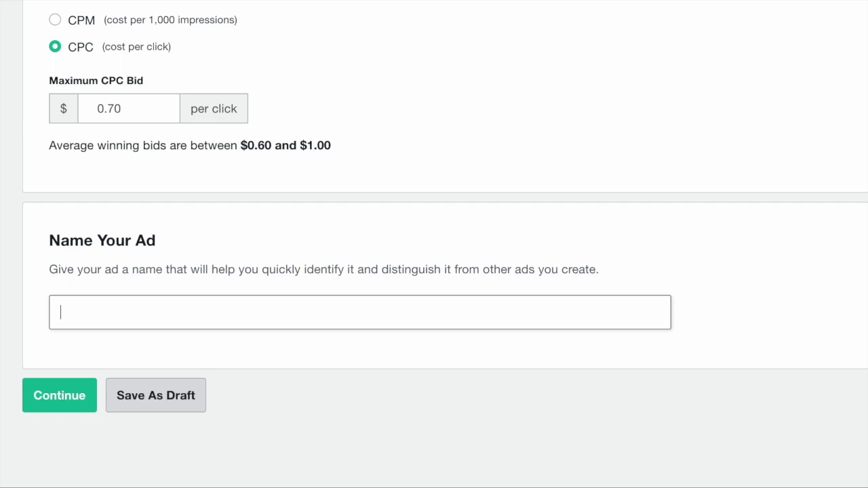
Name the ad 'Feb28 - A Light in the Attic - Middle Grade' and continue.
type("Feb28 - A Light in the ")
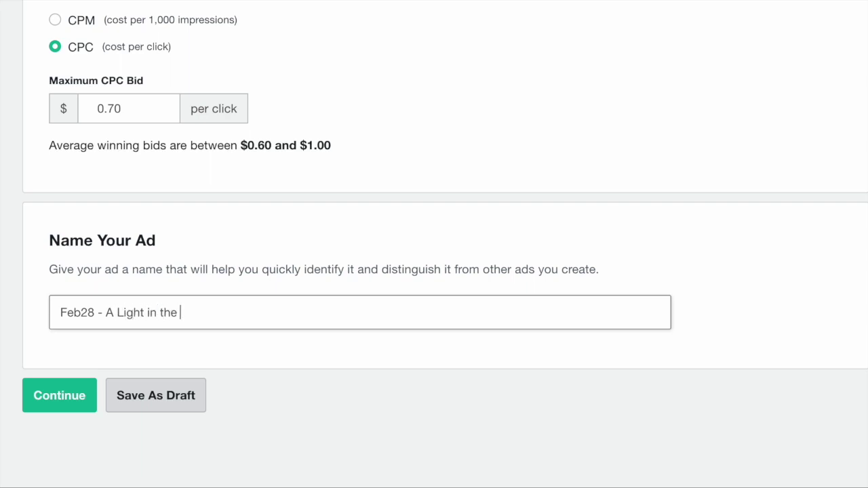
type("Attic - Middle Gra")
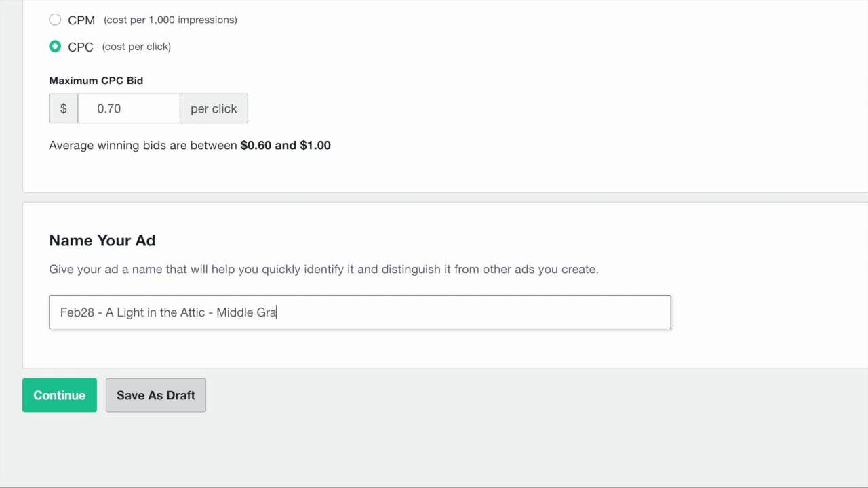
type("de")
left_click(65, 405)
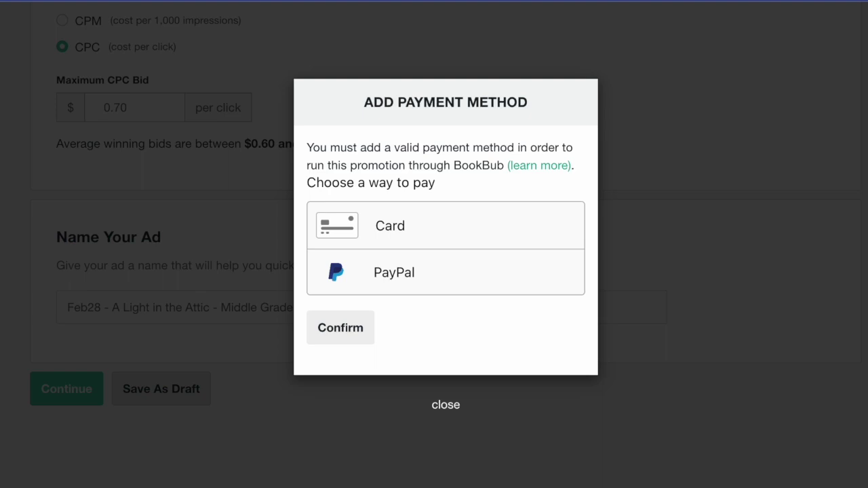
left_click(446, 407)
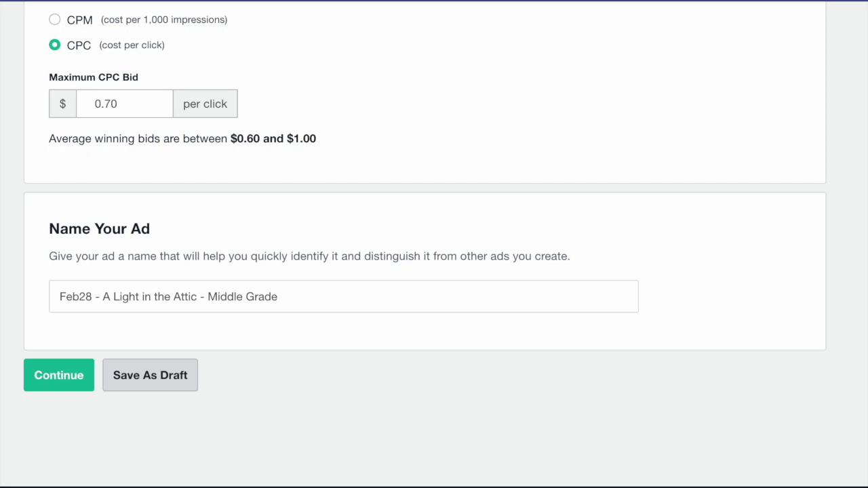
left_click(150, 384)
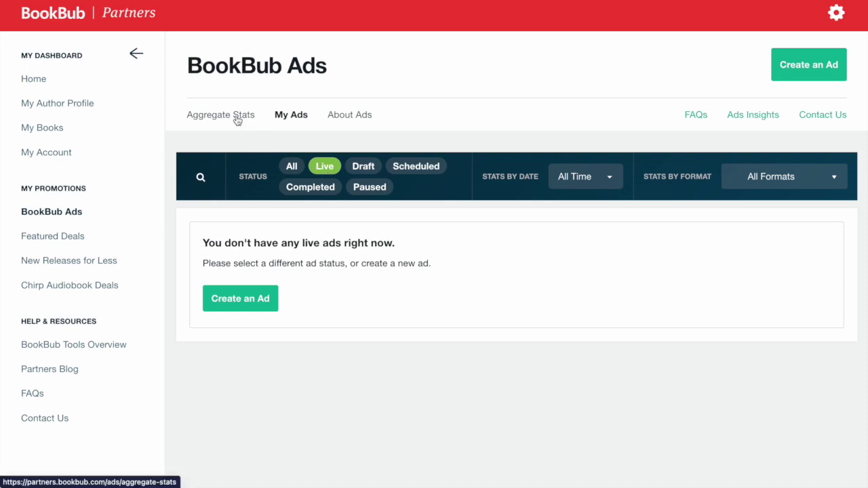
Filter My Ads to show only draft ads.
left_click(362, 166)
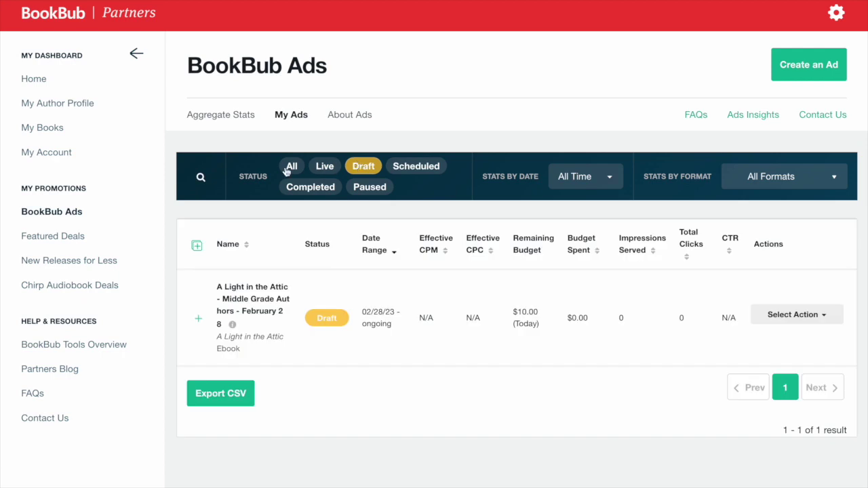